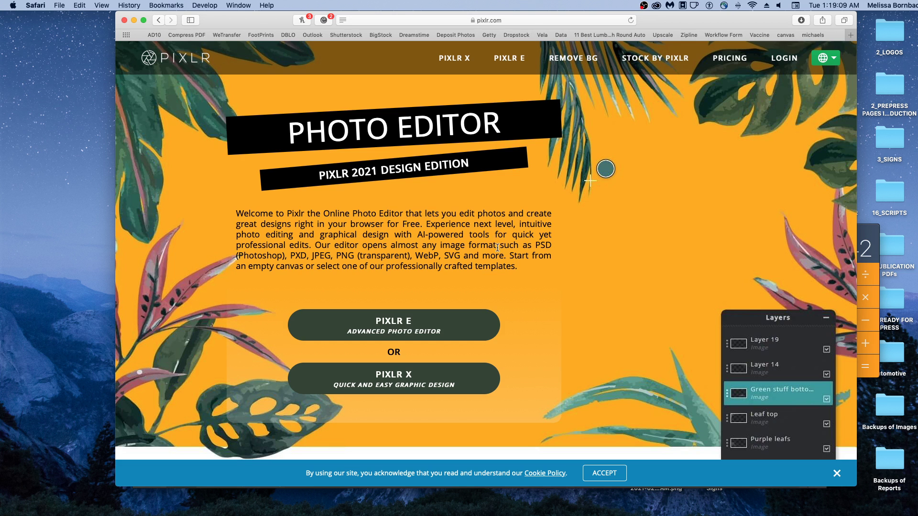
# Step: Launch Pixlr E and open BedroomMockup_BlankWall.jpg from the BedroomMockup_4_5Ratio_JPEG folder at its original 3600 x 2400 px size
pyautogui.click(422, 330)
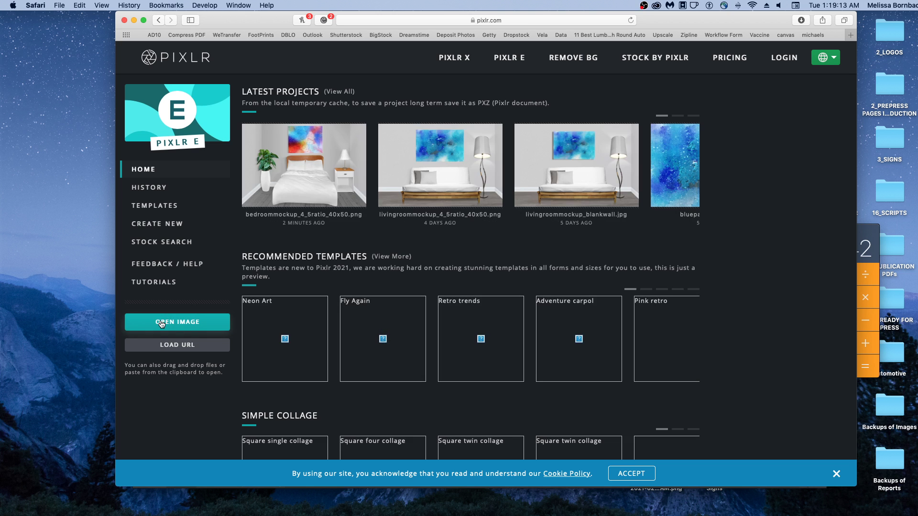
pyautogui.click(162, 324)
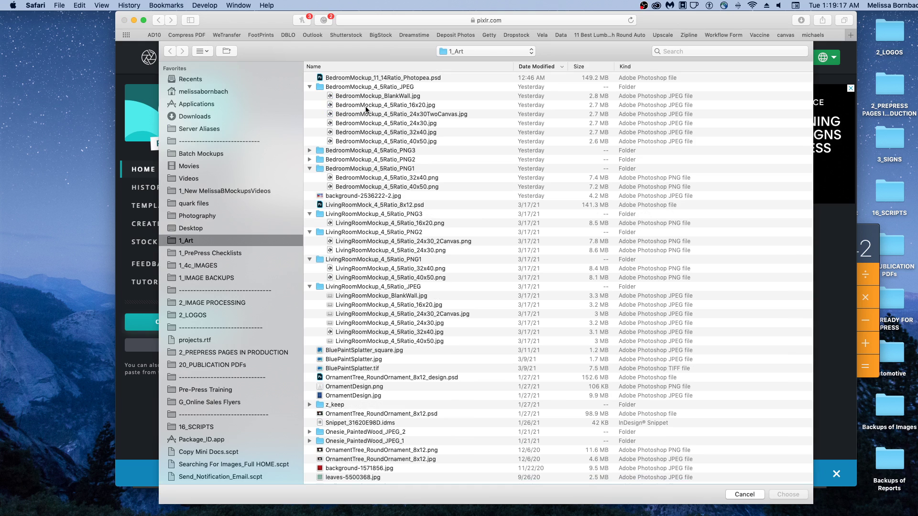
pyautogui.click(375, 96)
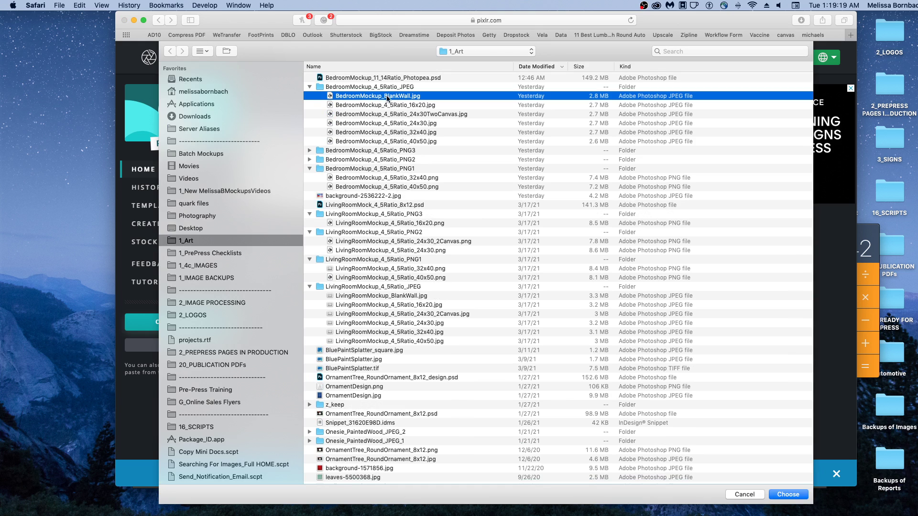
pyautogui.click(781, 495)
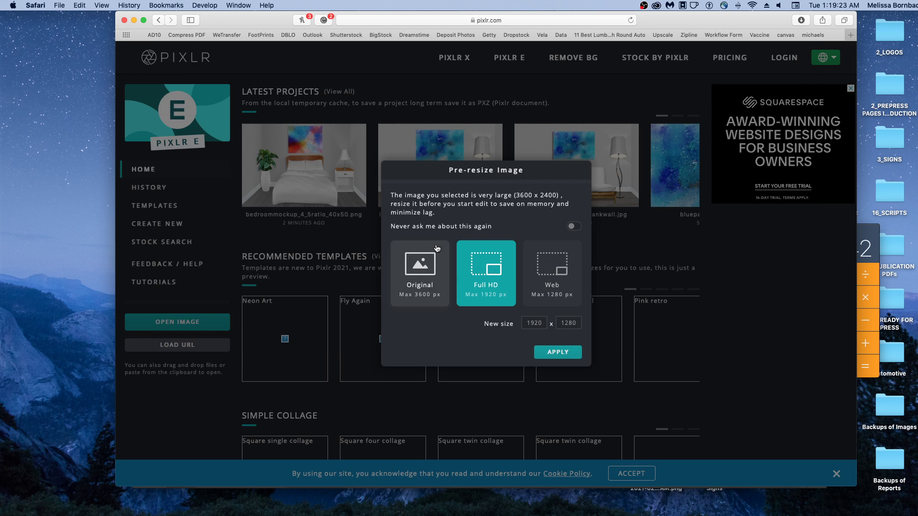
pyautogui.click(423, 273)
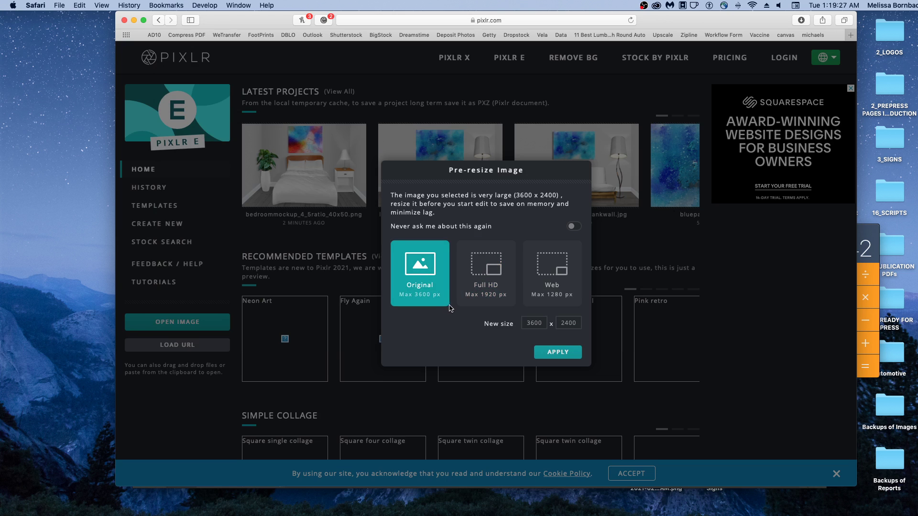
pyautogui.click(565, 352)
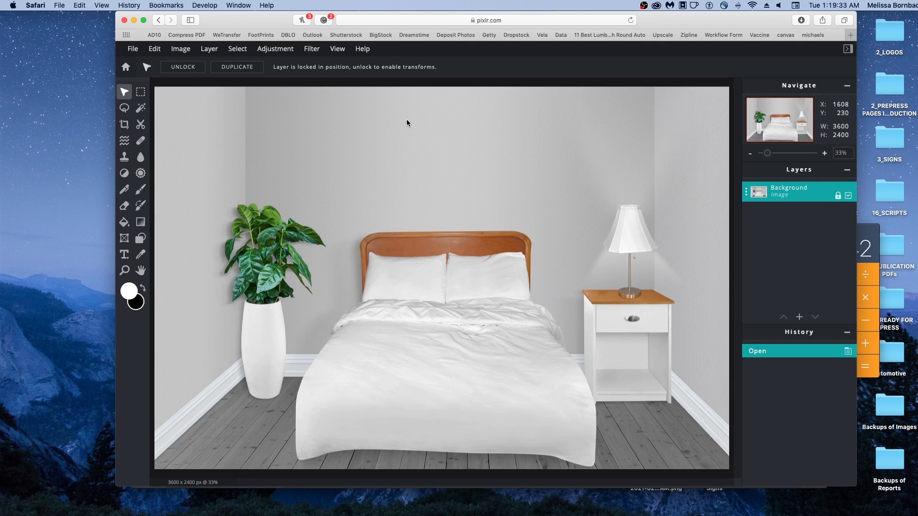
# Step: Open the artwork file background-2536222-2.jpg from the 1_Art folder at its original 3000 x 2000 px size
pyautogui.click(133, 48)
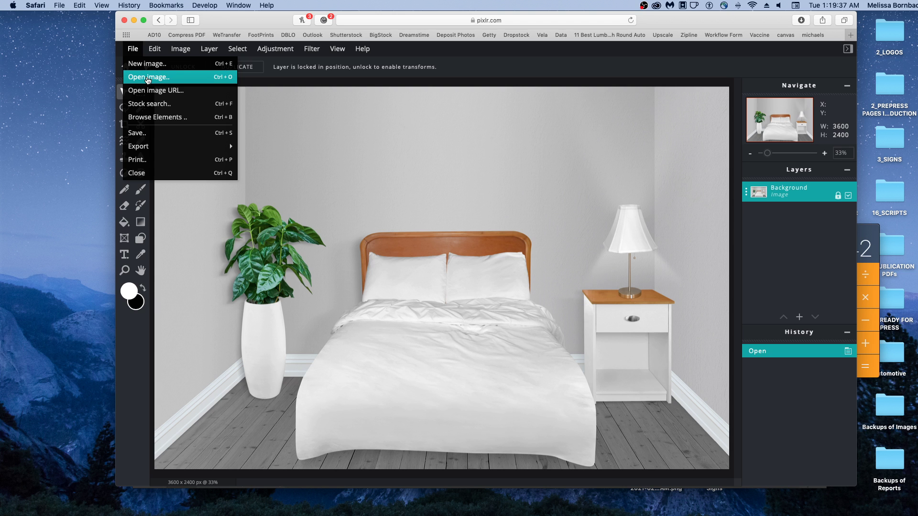
pyautogui.click(148, 77)
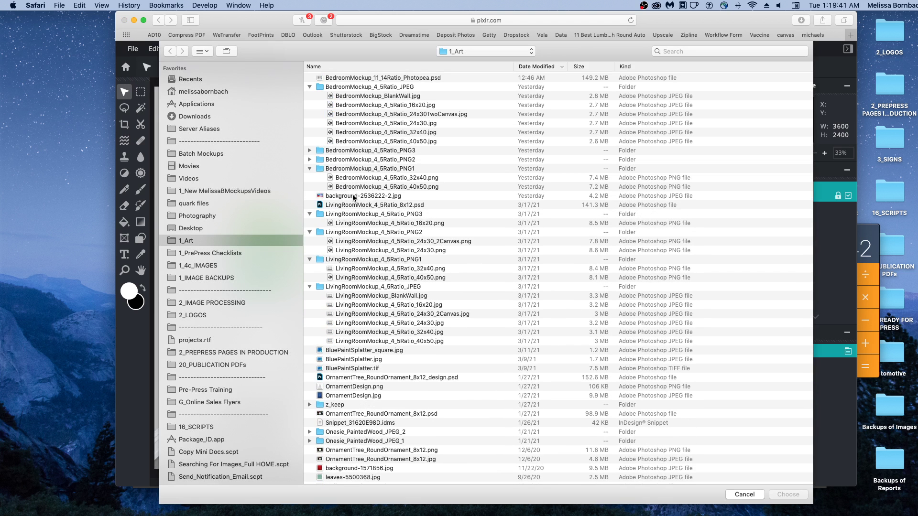
pyautogui.click(355, 196)
pyautogui.doubleClick(354, 196)
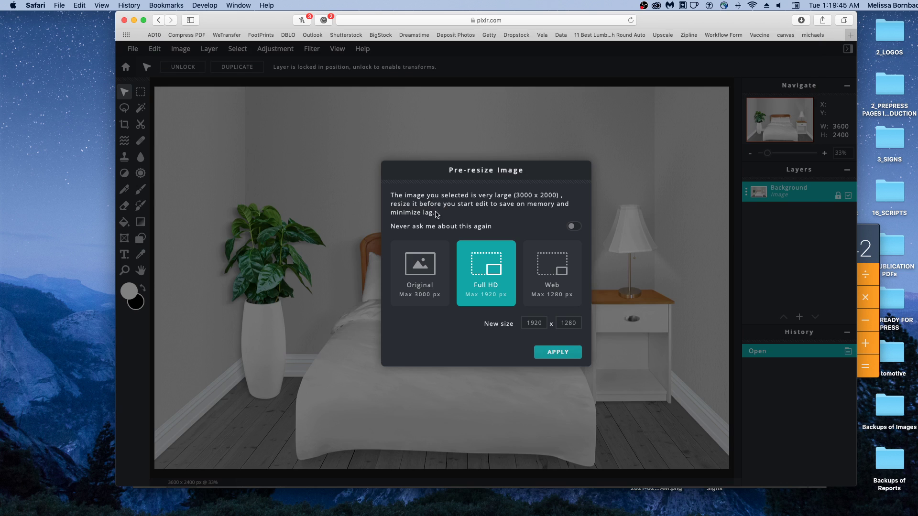
pyautogui.click(430, 271)
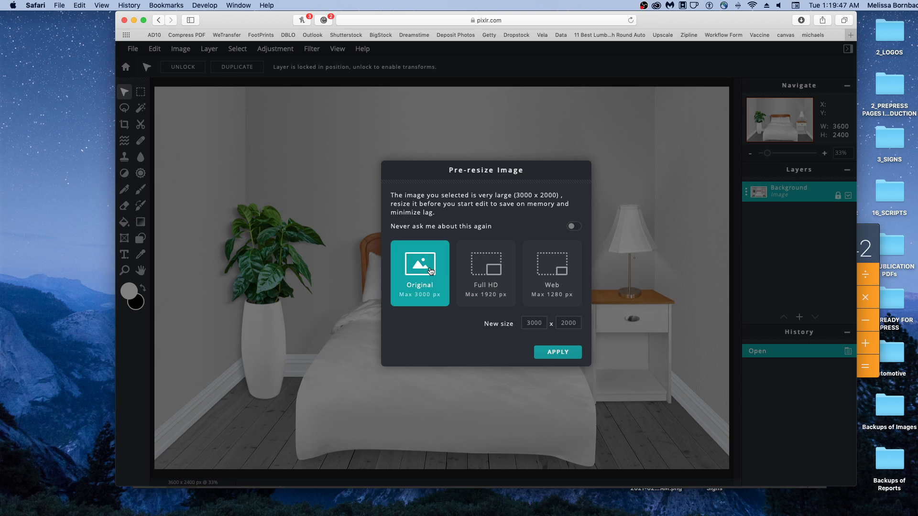
pyautogui.click(550, 354)
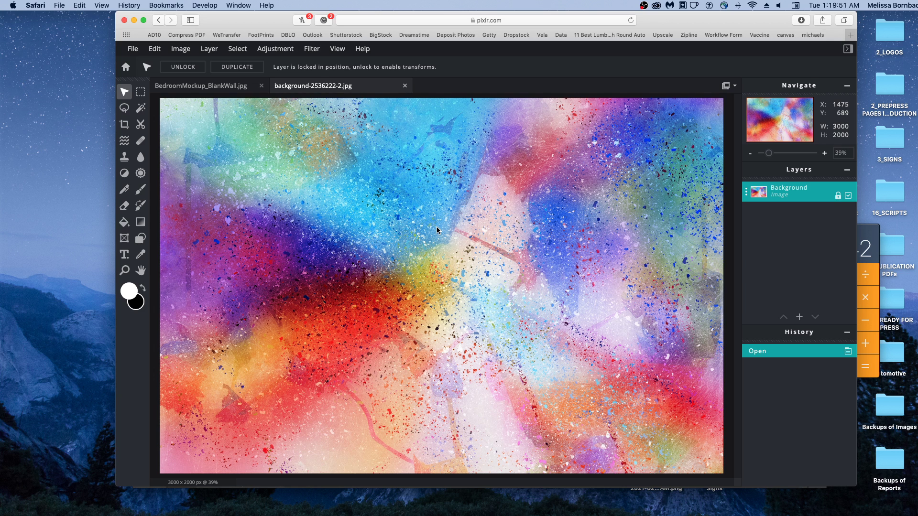
# Step: Select the entire background-2536222-2.jpg artwork and copy it
pyautogui.click(237, 50)
pyautogui.click(247, 62)
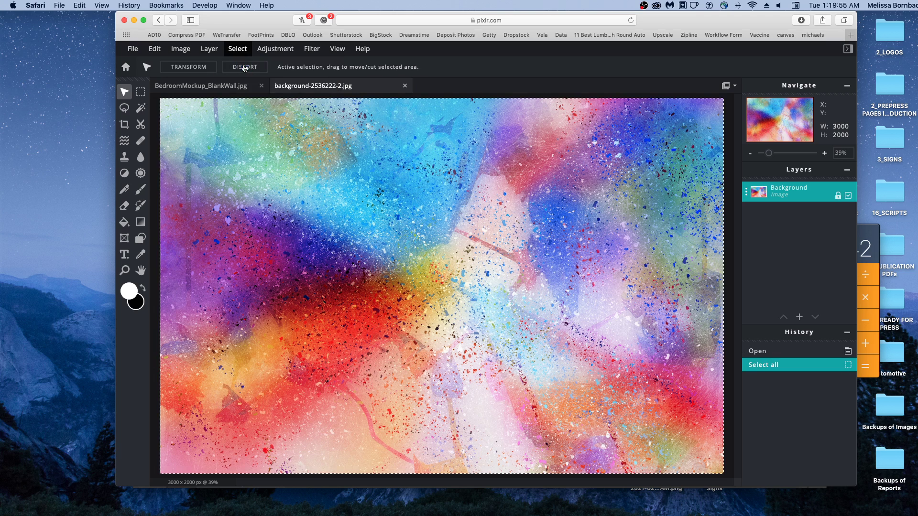
pyautogui.click(154, 48)
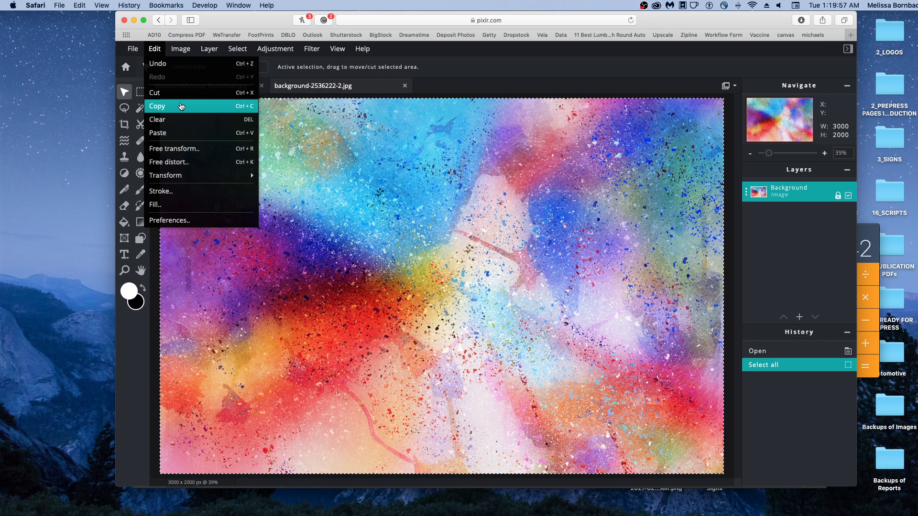
pyautogui.click(179, 101)
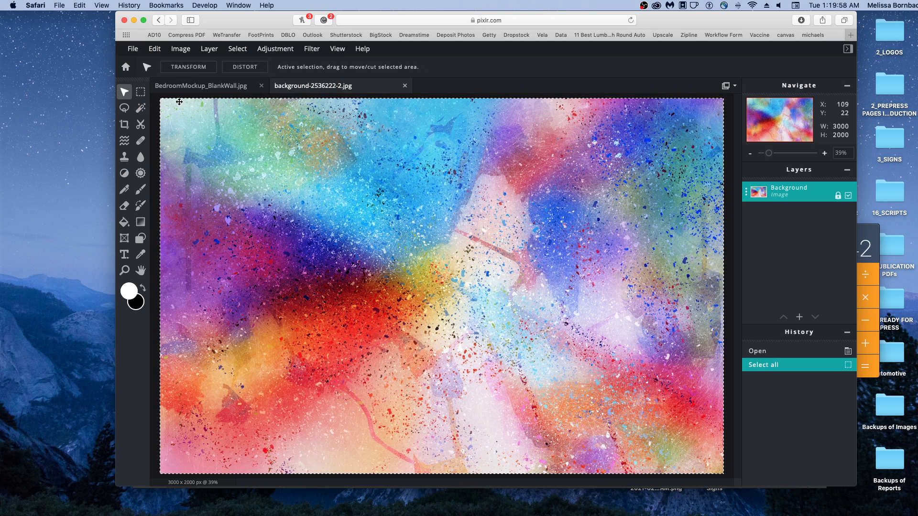
# Step: Try to paste the copied artwork into the BedroomMockup_BlankWall.jpg image
pyautogui.click(203, 88)
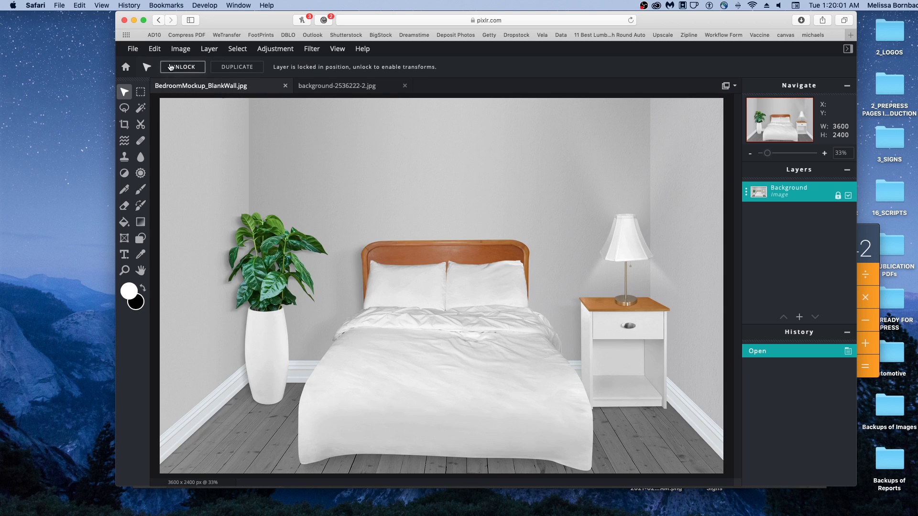
pyautogui.click(154, 49)
pyautogui.click(172, 133)
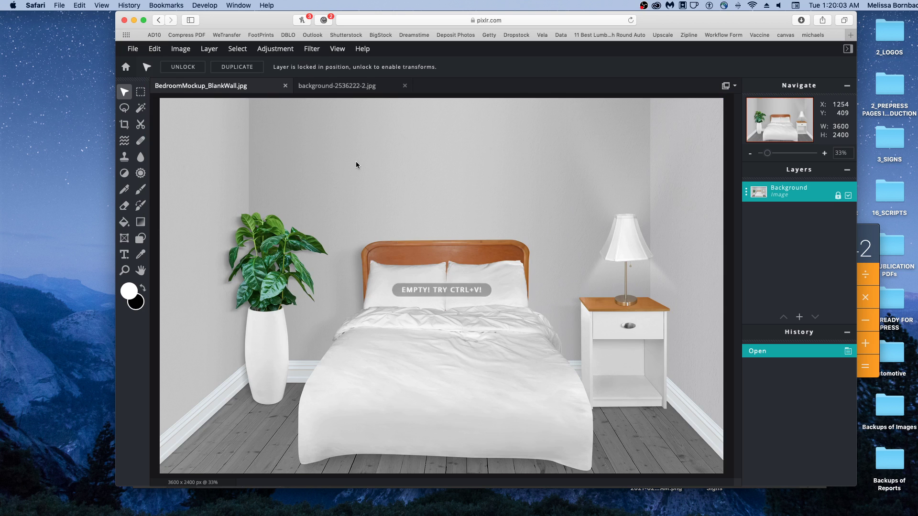
# Step: Copy the selected artwork in background-2536222-2.jpg again and paste it into BedroomMockup_BlankWall.jpg as a new layer
pyautogui.click(323, 88)
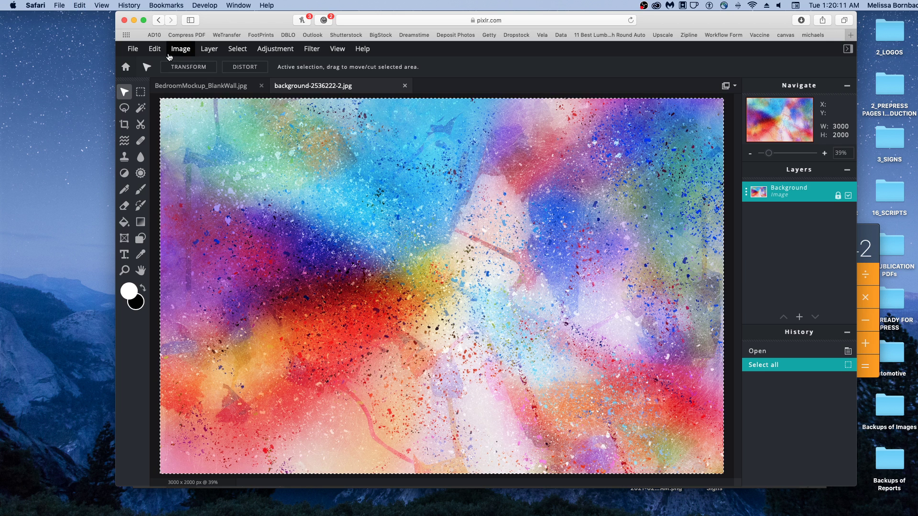
pyautogui.press('super+c')
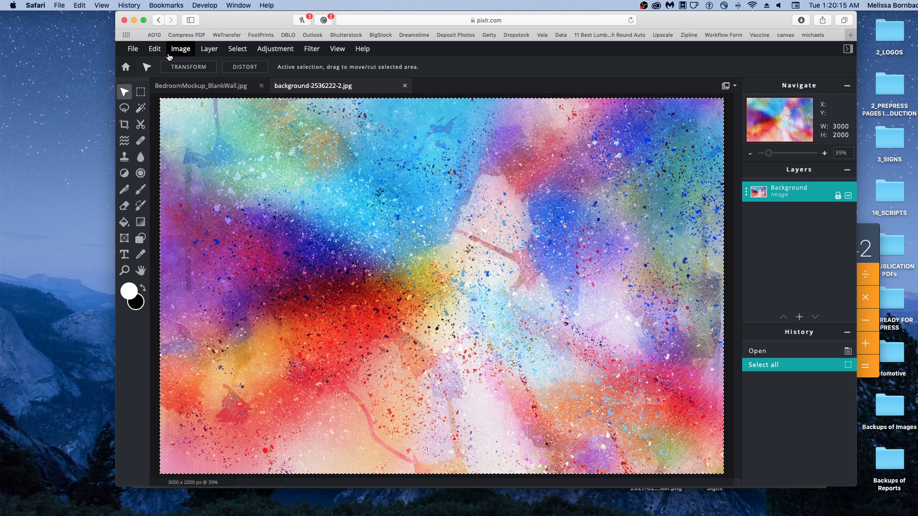
pyautogui.click(179, 87)
pyautogui.click(155, 49)
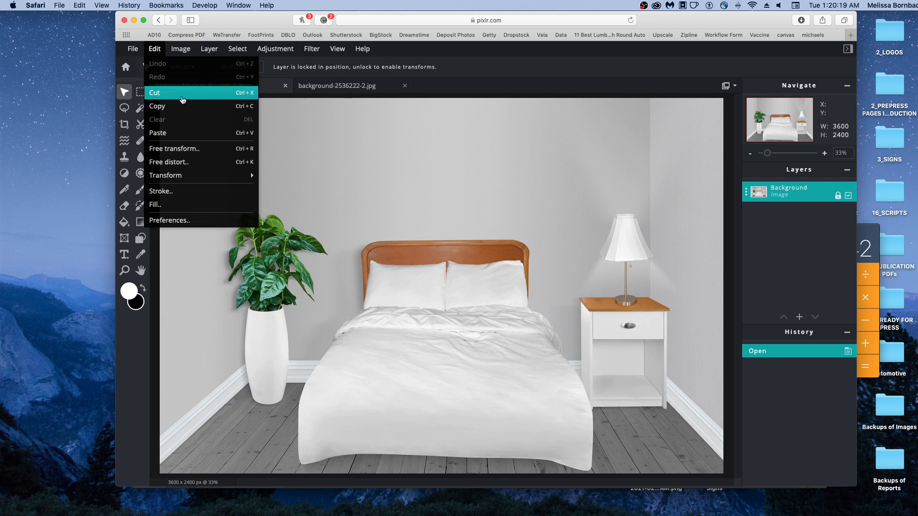
pyautogui.click(179, 133)
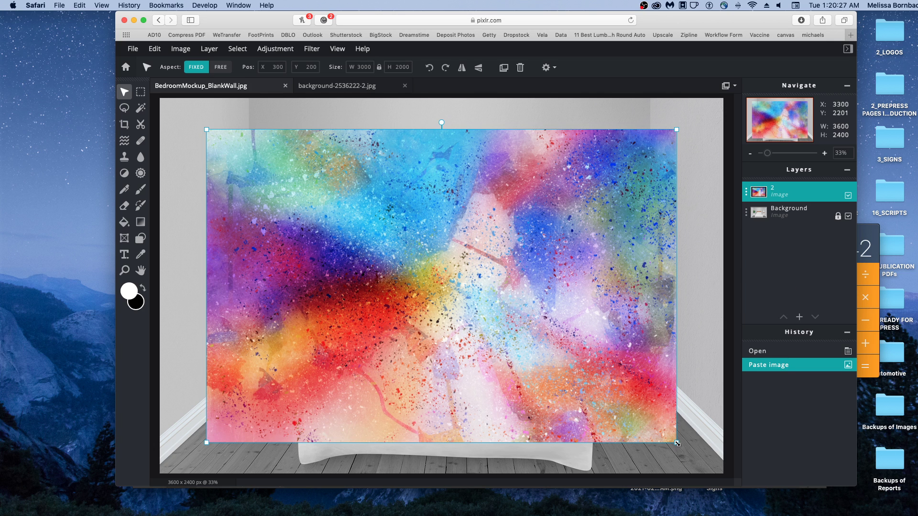
# Step: Scale the pasted artwork to about 954 x 636 px with fixed aspect and place it on the wall above the headboard
pyautogui.moveTo(677, 444); pyautogui.dragTo(417, 306)
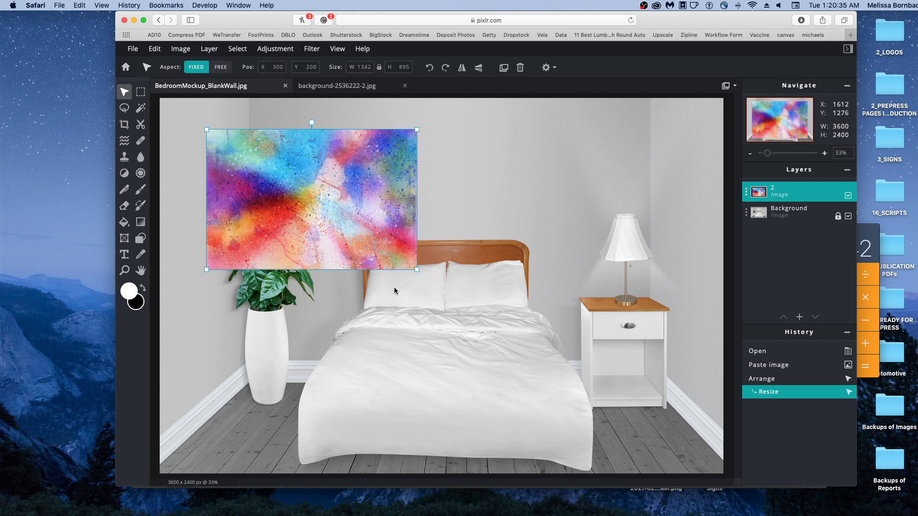
pyautogui.moveTo(312, 203); pyautogui.dragTo(474, 177)
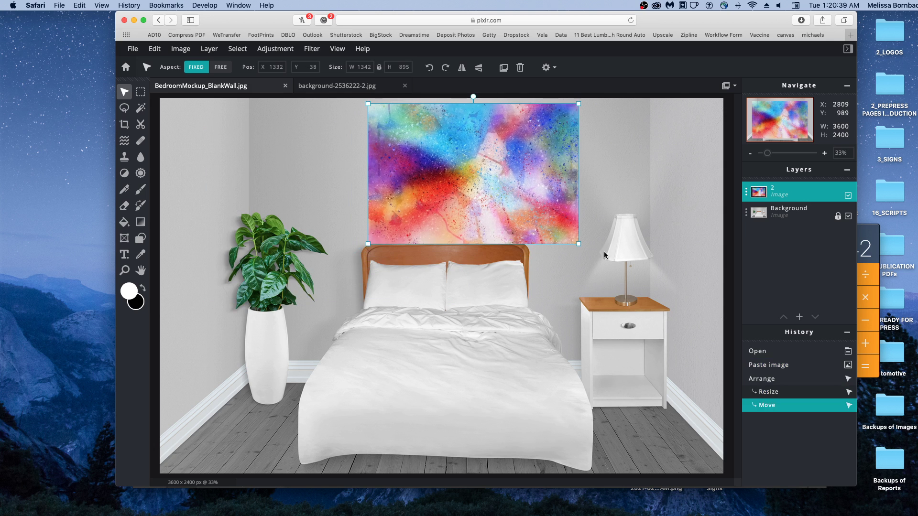
pyautogui.moveTo(579, 245); pyautogui.dragTo(517, 203)
pyautogui.moveTo(424, 168); pyautogui.dragTo(425, 183)
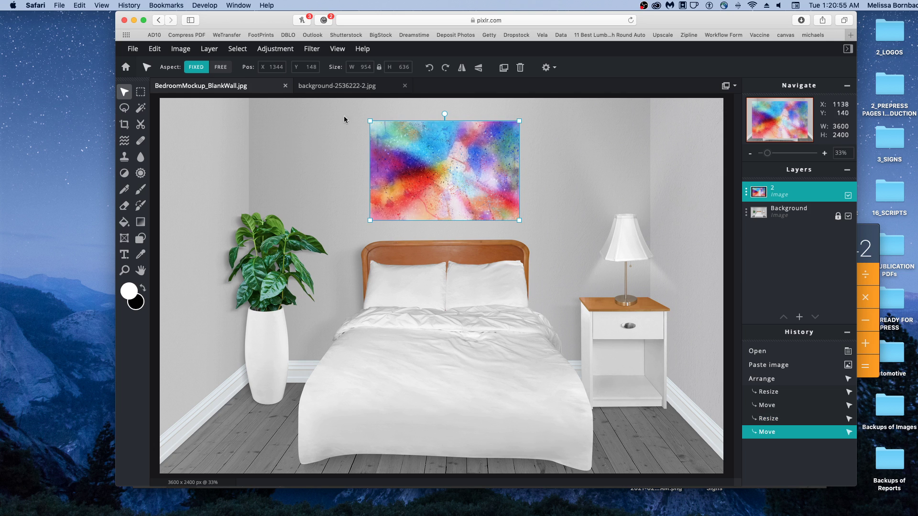
# Step: Apply a black drop shadow with 52% opacity to the artwork layer
pyautogui.click(315, 51)
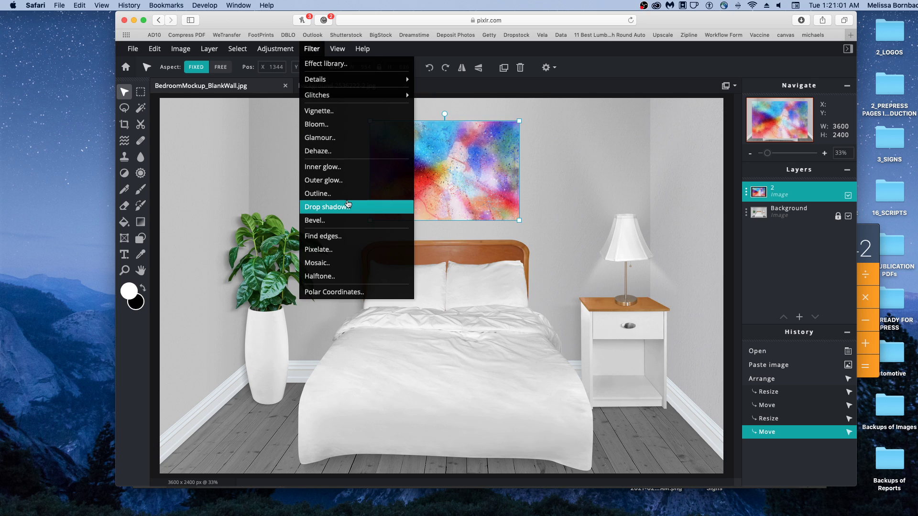
pyautogui.click(347, 206)
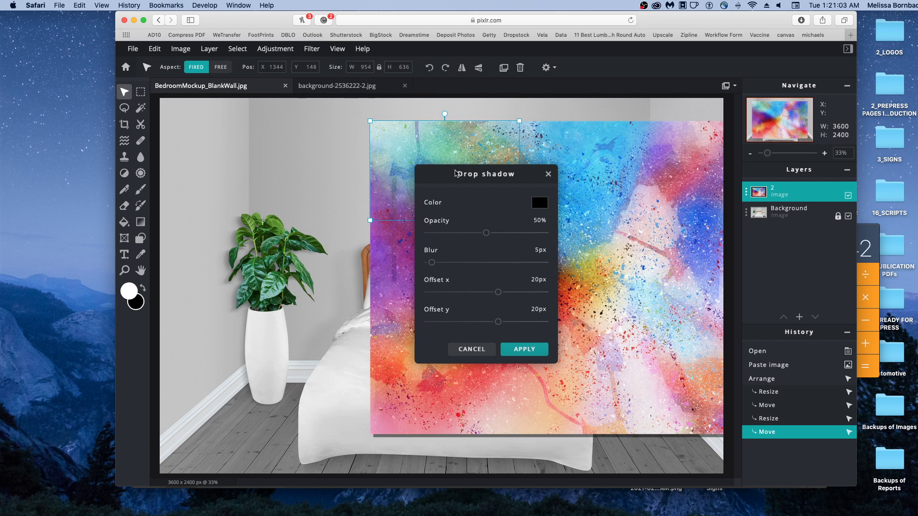
pyautogui.moveTo(455, 173); pyautogui.dragTo(607, 106)
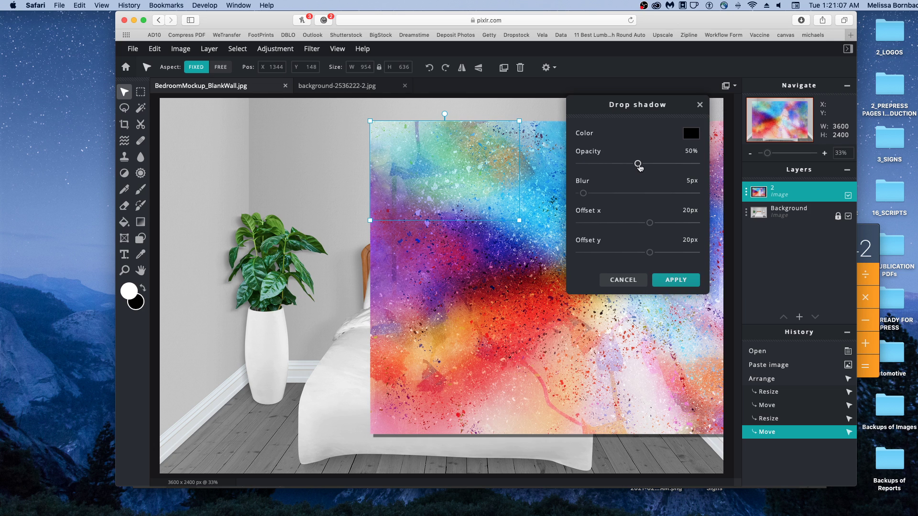
pyautogui.moveTo(640, 167)
pyautogui.mouseDown()
pyautogui.moveTo(658, 166)
pyautogui.moveTo(640, 165)
pyautogui.mouseUp()
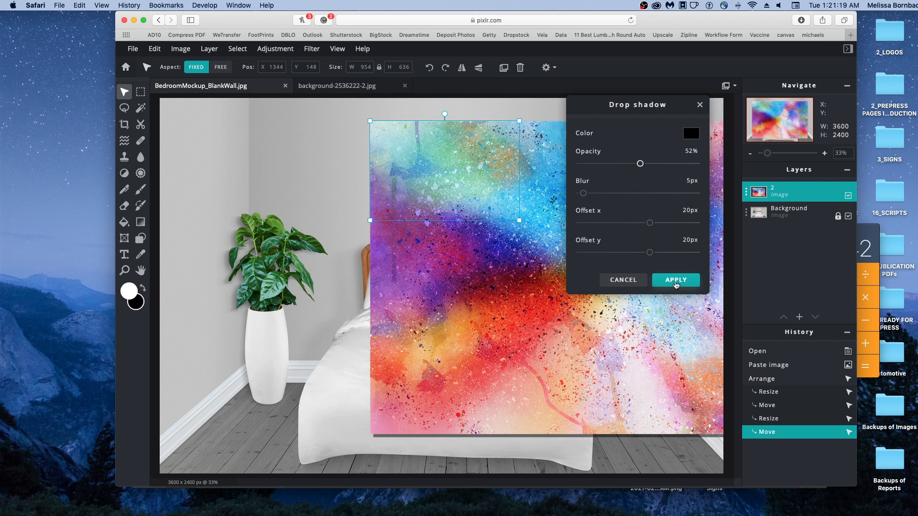
pyautogui.click(676, 283)
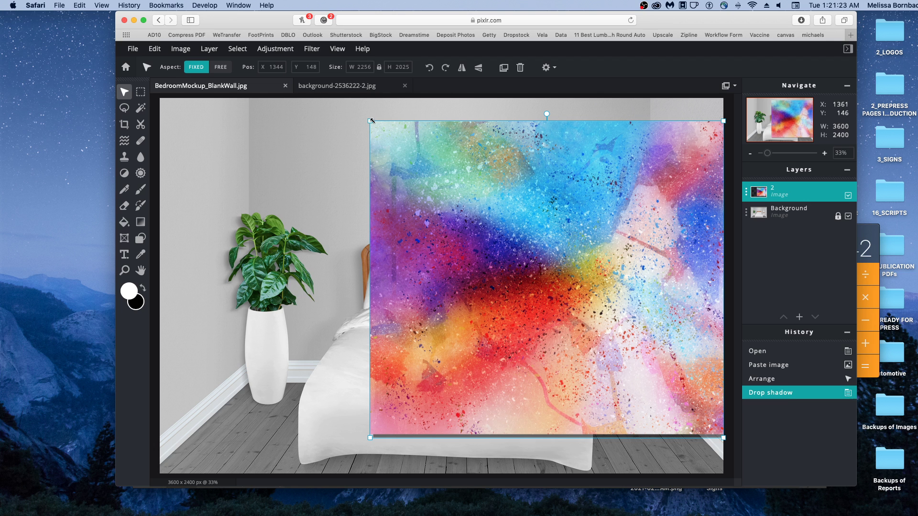
# Step: Shrink the shadowed artwork to about 852 x 765 px and position it on the wall above the headboard
pyautogui.moveTo(372, 120); pyautogui.dragTo(571, 236)
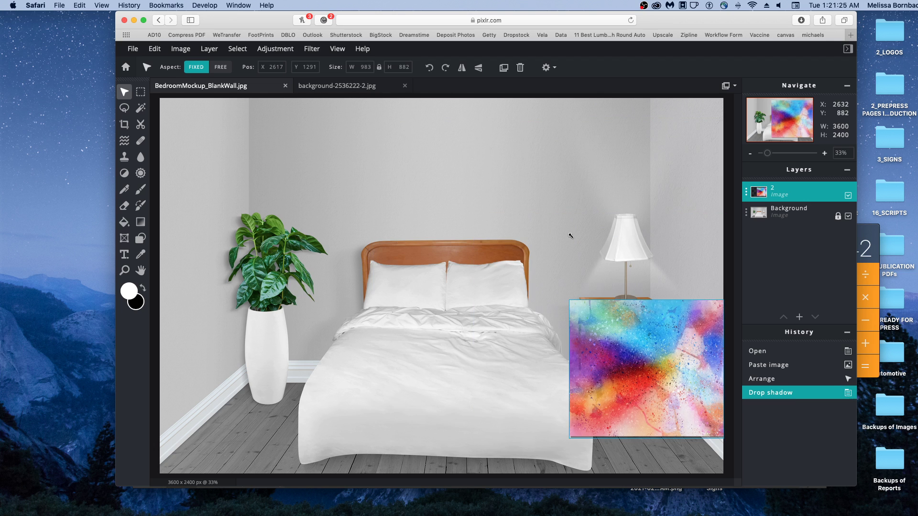
pyautogui.moveTo(648, 368); pyautogui.dragTo(451, 173)
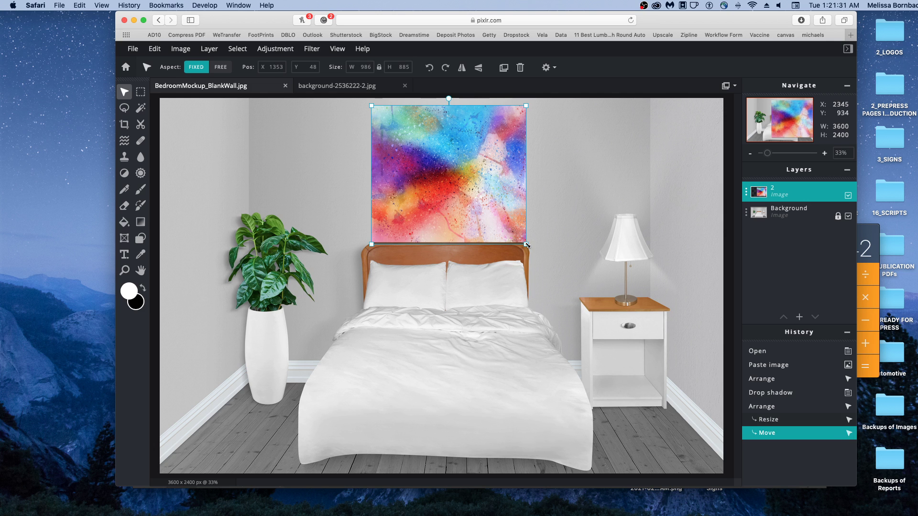
pyautogui.moveTo(526, 244); pyautogui.dragTo(505, 225)
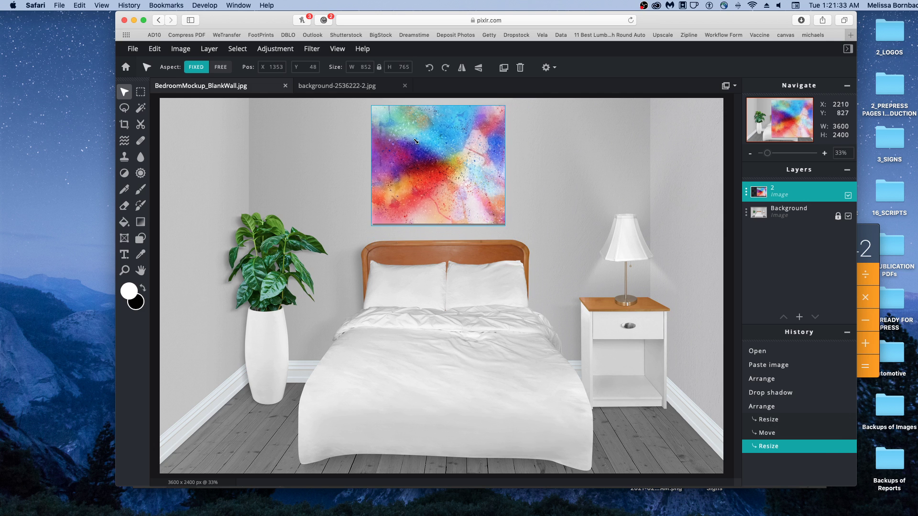
pyautogui.moveTo(394, 132); pyautogui.dragTo(394, 135)
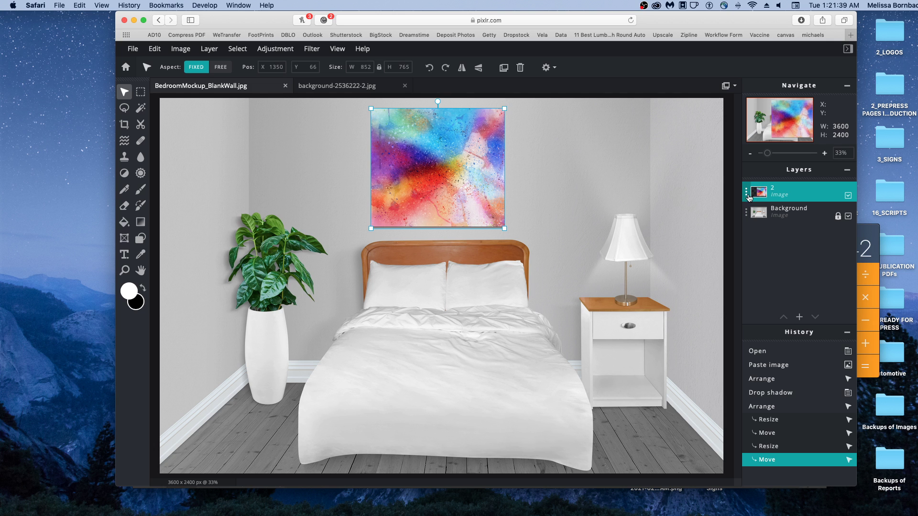
# Step: Apply a second black drop shadow to the artwork layer with 50% opacity, 20 px blur, offset x -33 px and offset y 20 px
pyautogui.click(312, 49)
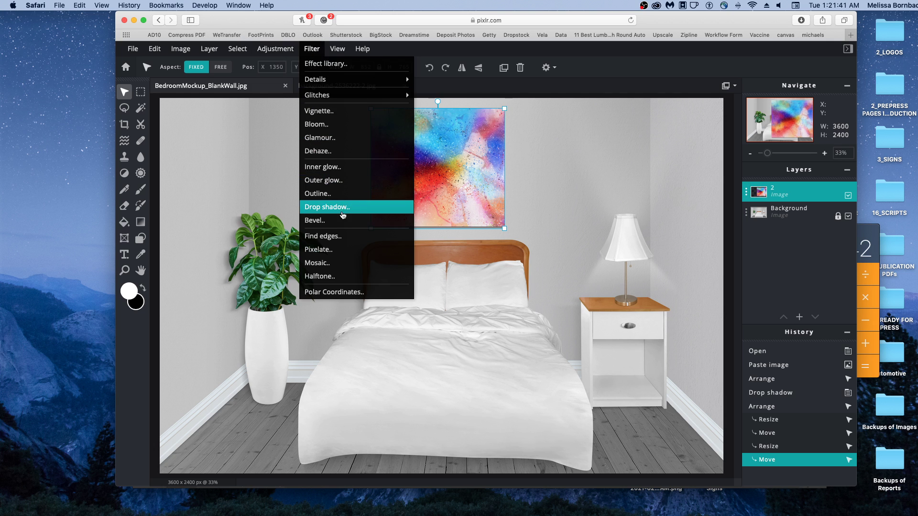
pyautogui.click(340, 207)
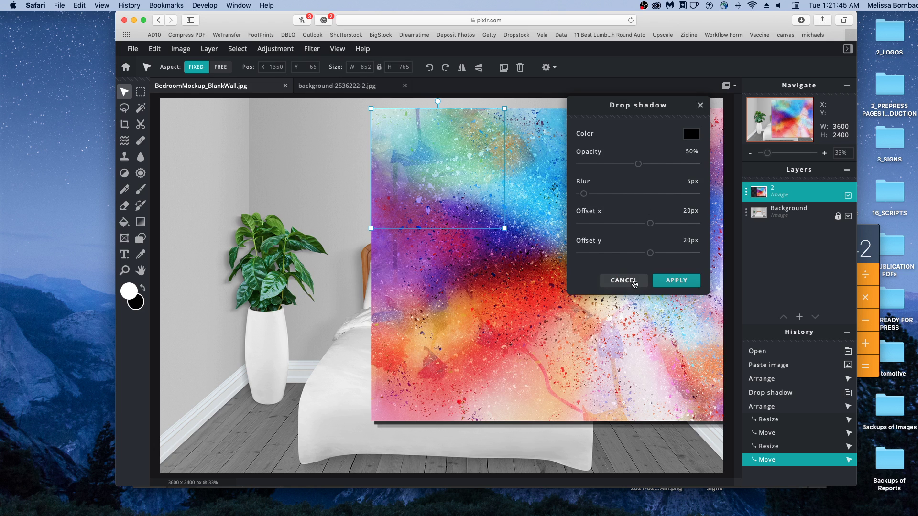
pyautogui.moveTo(650, 224); pyautogui.dragTo(618, 223)
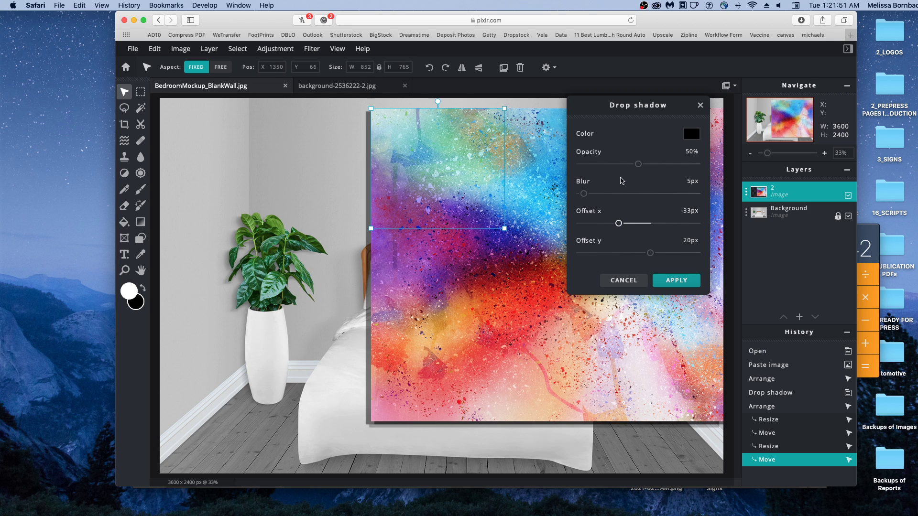
pyautogui.moveTo(584, 194); pyautogui.dragTo(596, 194)
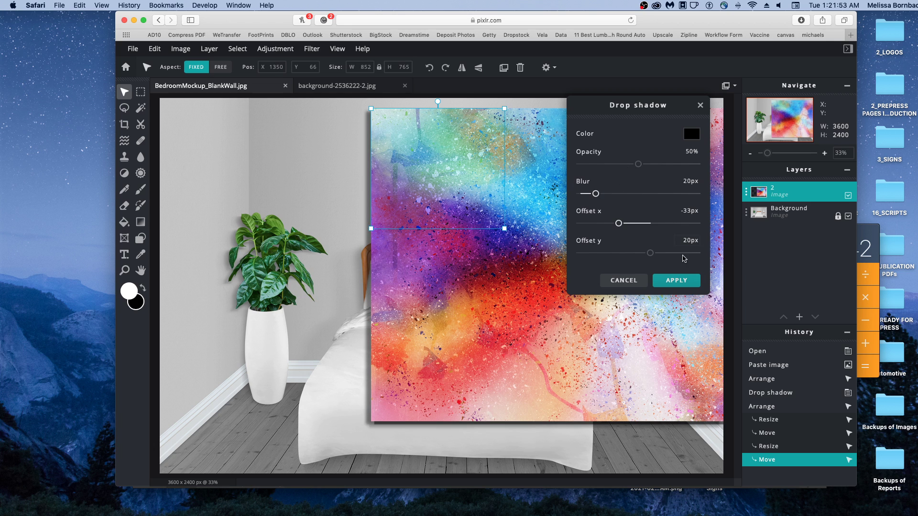
pyautogui.click(676, 280)
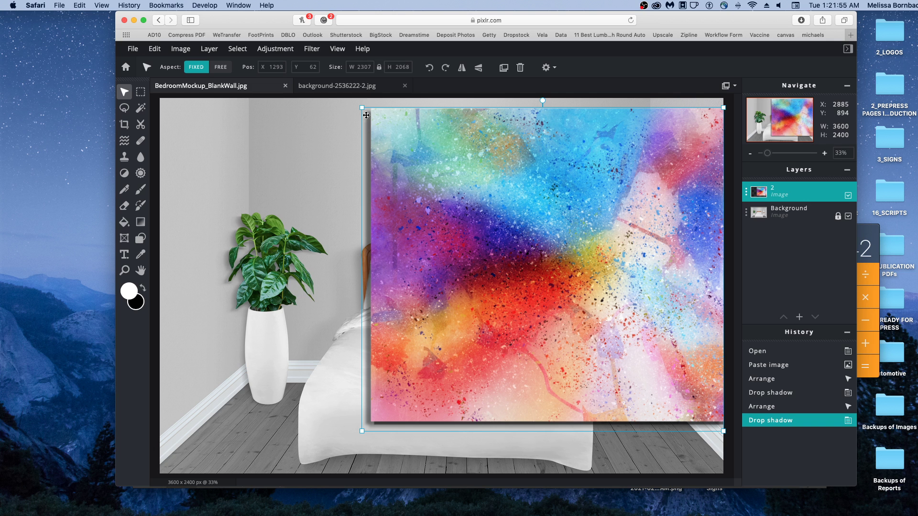
# Step: Shrink the shadowed artwork to about 857 x 768 px, position it on the wall above the headboard and deselect it
pyautogui.moveTo(362, 107); pyautogui.dragTo(554, 280)
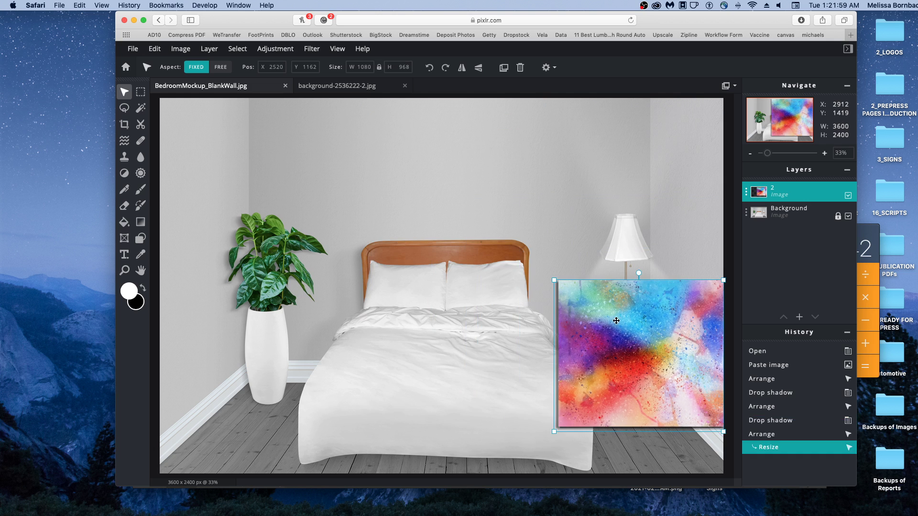
pyautogui.moveTo(617, 321)
pyautogui.mouseDown()
pyautogui.moveTo(446, 207)
pyautogui.moveTo(417, 164)
pyautogui.moveTo(425, 154)
pyautogui.mouseUp()
pyautogui.moveTo(532, 261); pyautogui.dragTo(497, 230)
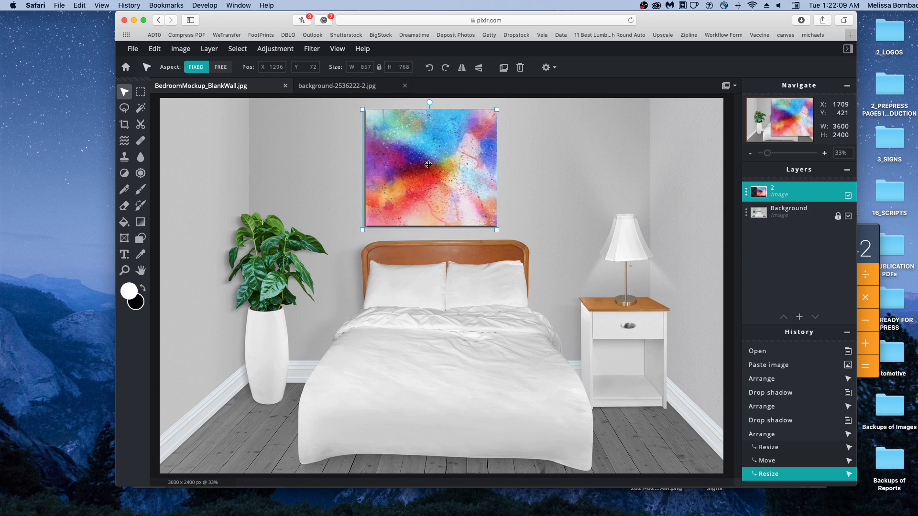
pyautogui.moveTo(428, 164); pyautogui.dragTo(442, 168)
pyautogui.click(553, 149)
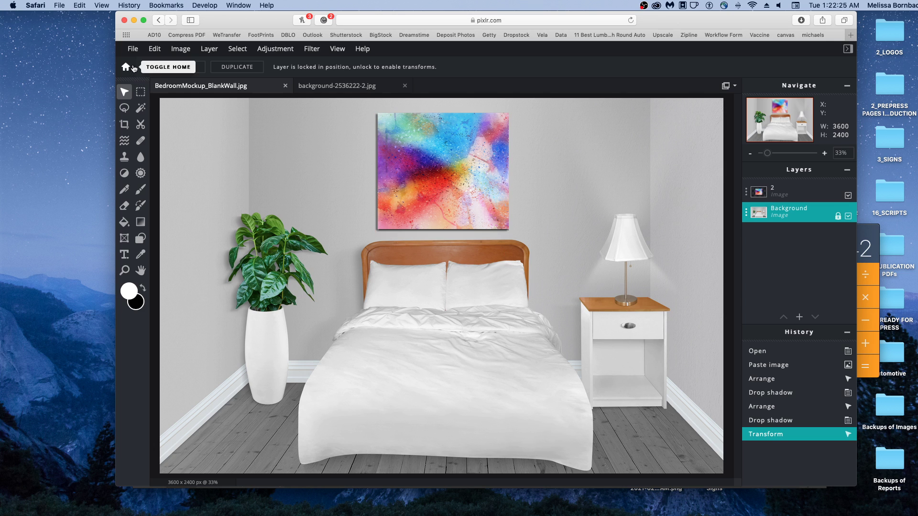
# Step: Save the finished mockup as BedroomMockup_BlankWall.jpg at 100% quality and 3600 x 2400 px
pyautogui.click(130, 50)
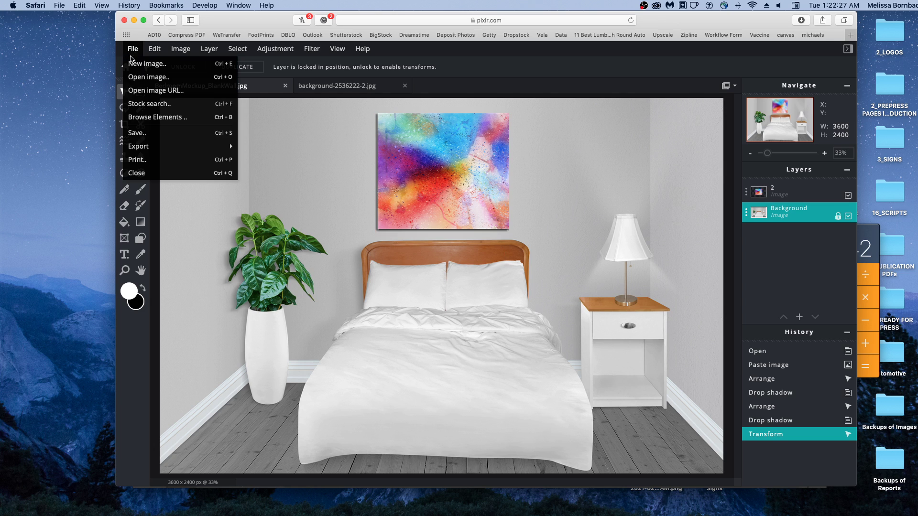
pyautogui.click(157, 135)
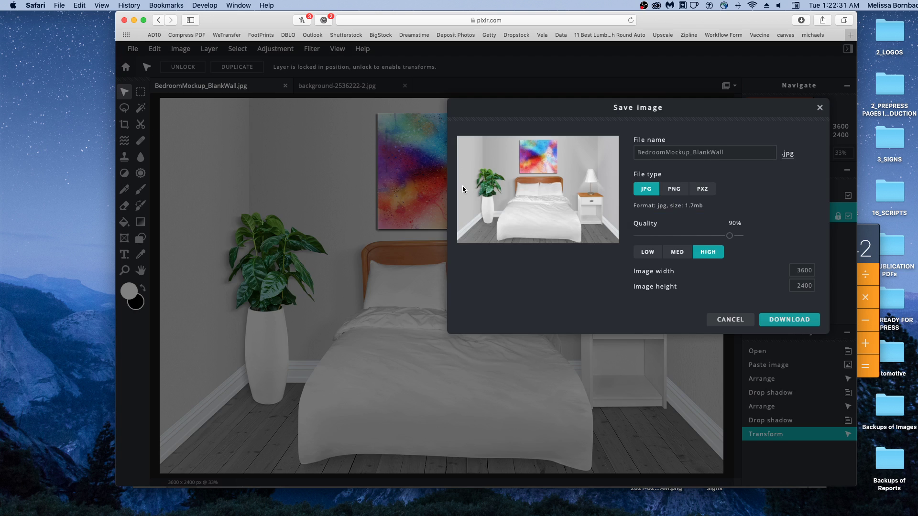
pyautogui.moveTo(578, 112); pyautogui.dragTo(394, 124)
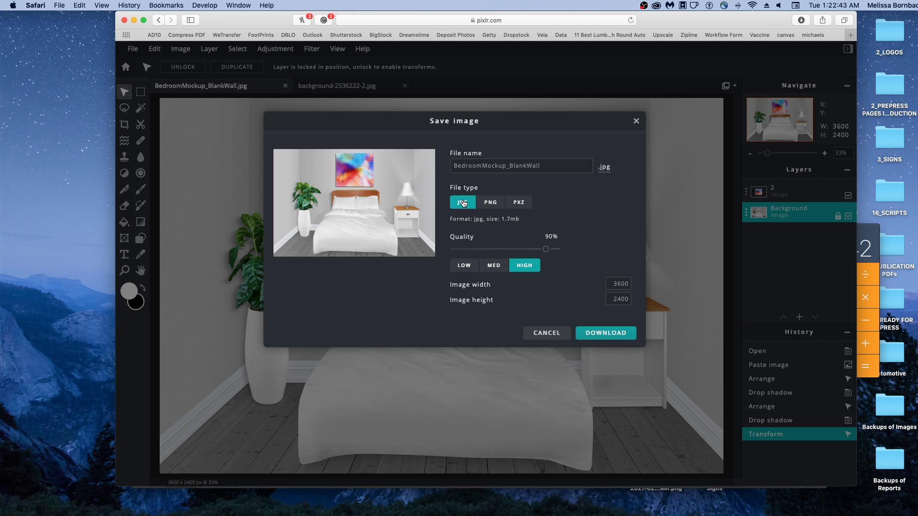
pyautogui.moveTo(545, 249); pyautogui.dragTo(576, 252)
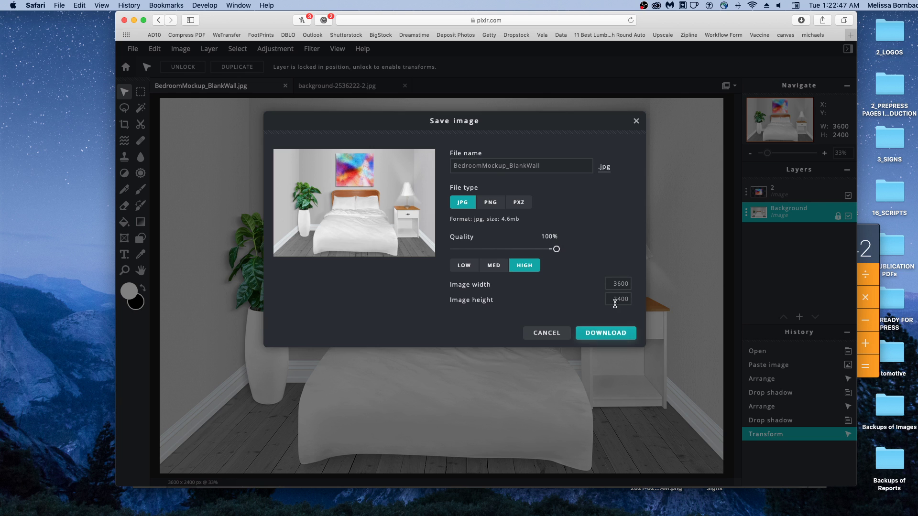
pyautogui.click(611, 333)
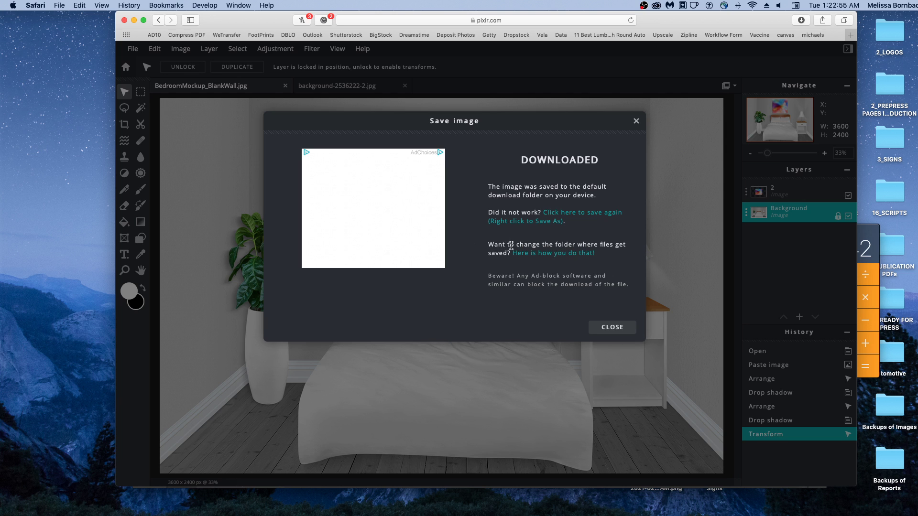
pyautogui.click(616, 329)
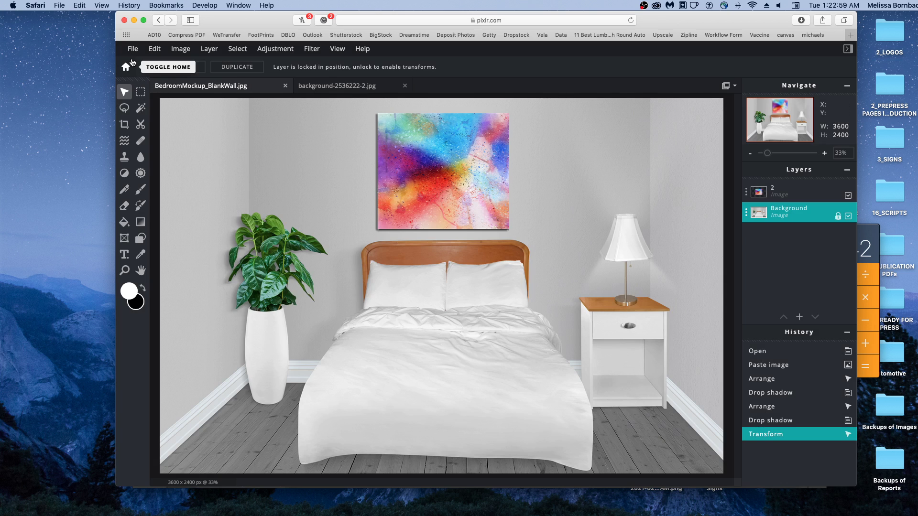
# Step: Look at the save options for the PXZ file type and close them without downloading
pyautogui.click(133, 50)
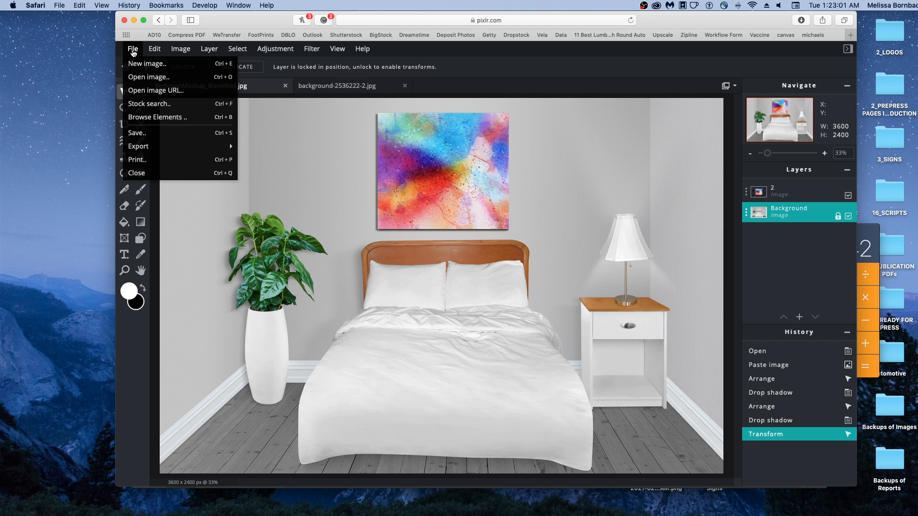
pyautogui.click(152, 133)
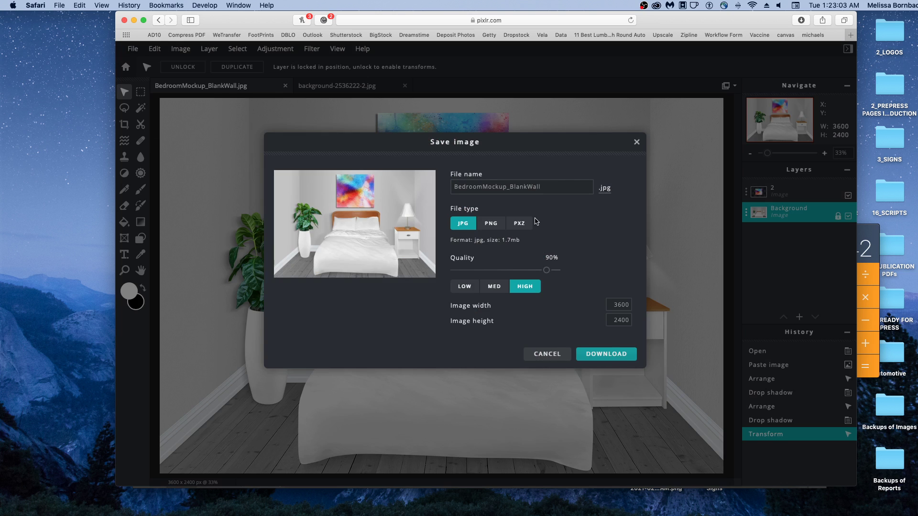
pyautogui.click(522, 226)
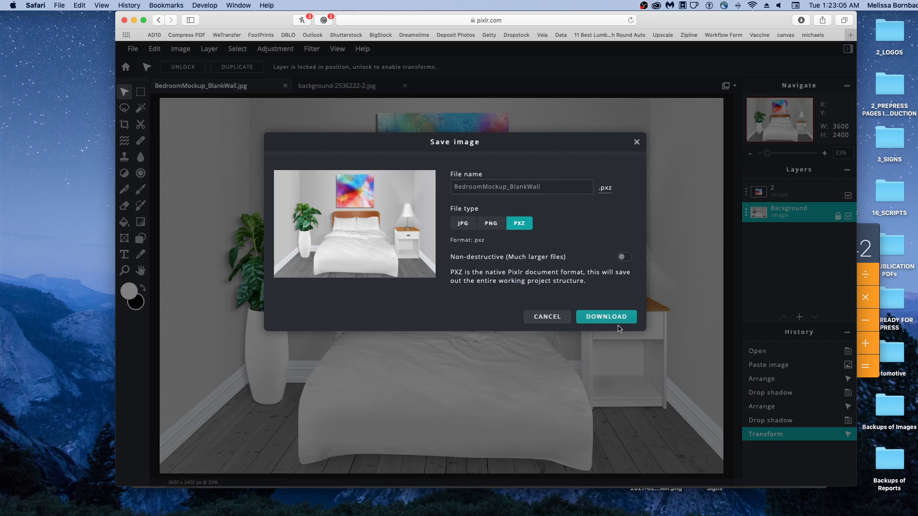
pyautogui.click(636, 142)
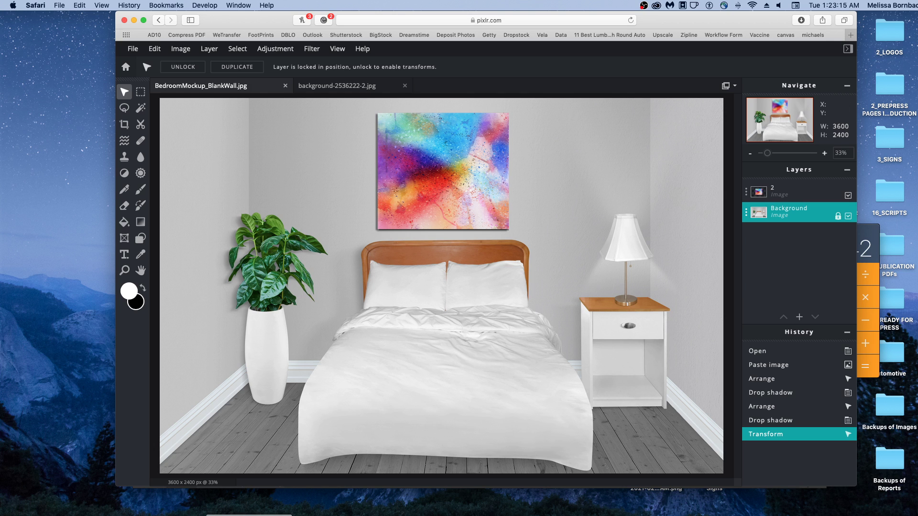
# Step: Switch to Photoshop to view the mockup website graphic
pyautogui.press('super+Tab')
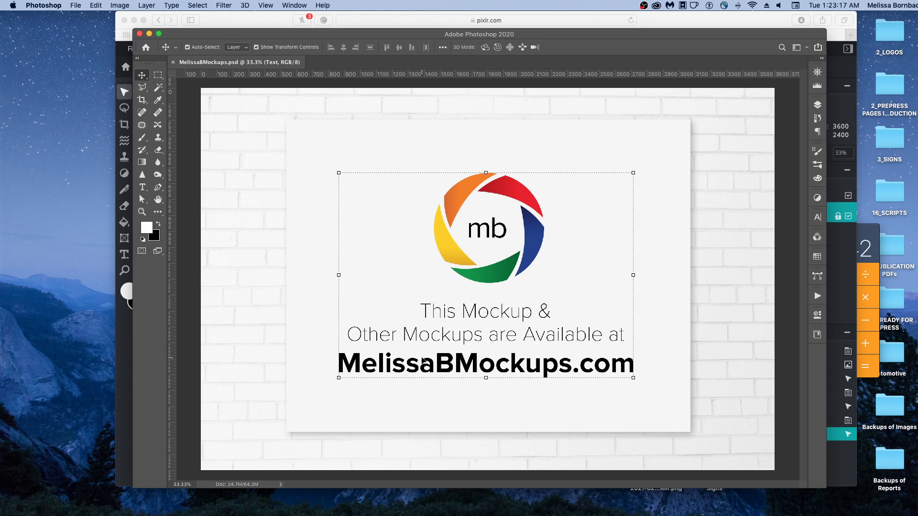